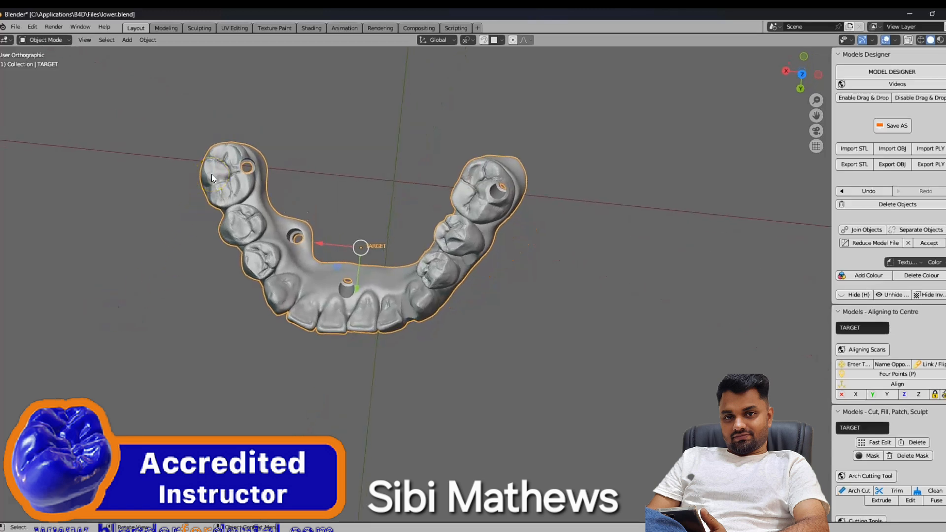
Align the lower model to centre using four points: one on each rear molar and two on the central incisor edges.
key("p")
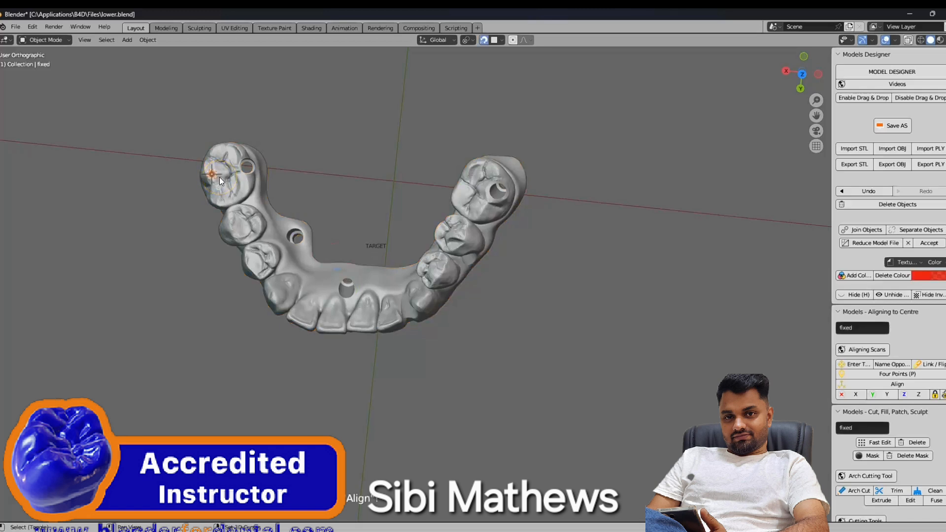
left_click(482, 207)
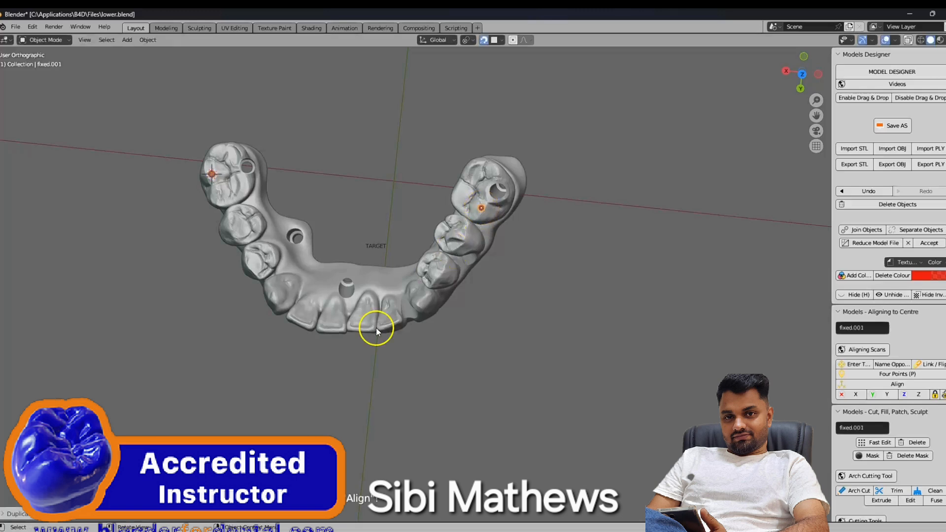
key("shift+d")
left_click(330, 329)
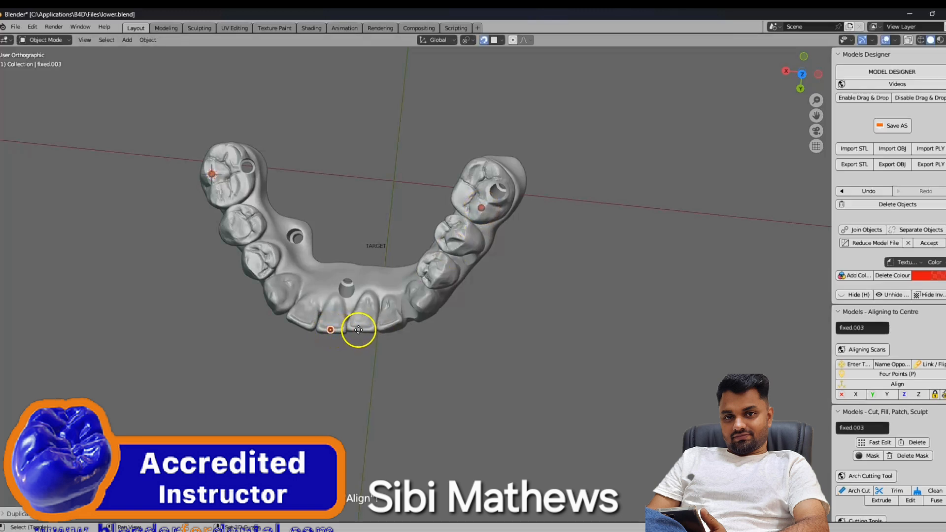
key("shift+d")
left_click(361, 331)
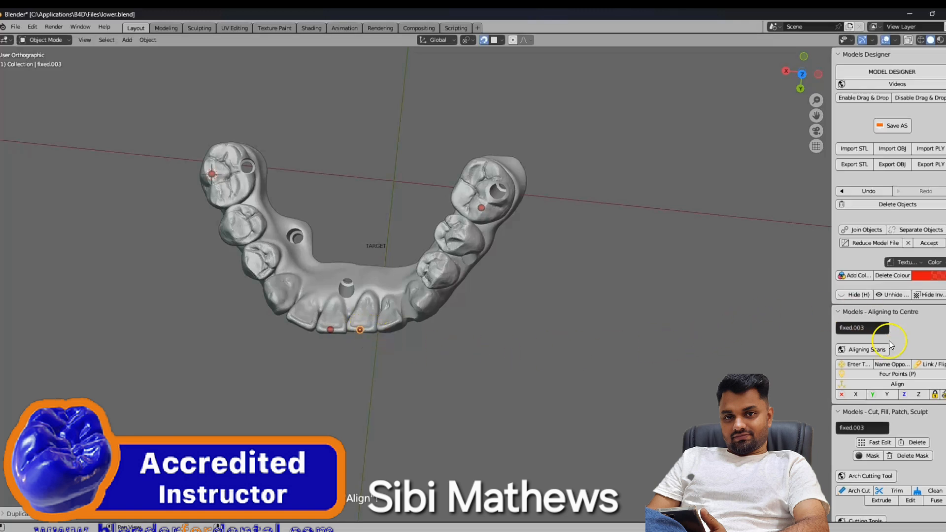
left_click(897, 385)
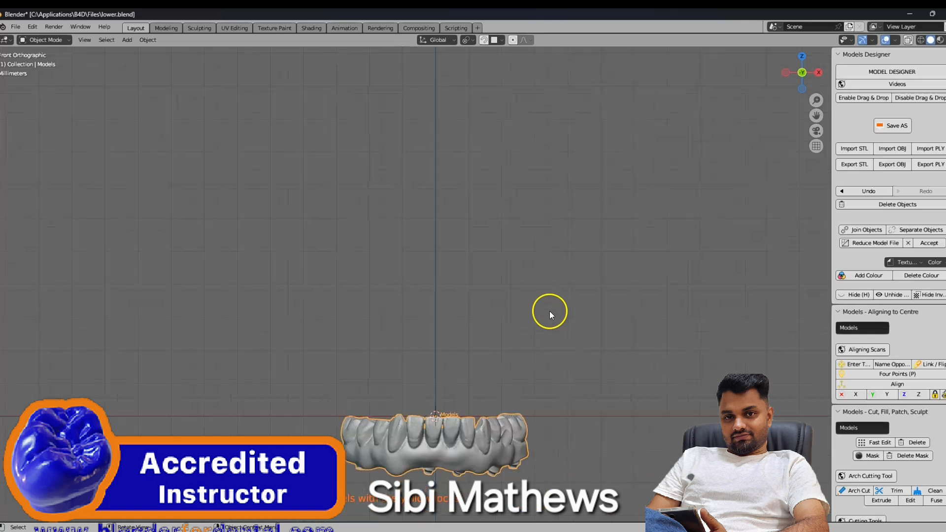
Create the patient folder for the aligned model and save the file as lower1.blend.
scroll(550, 310, "down", 2)
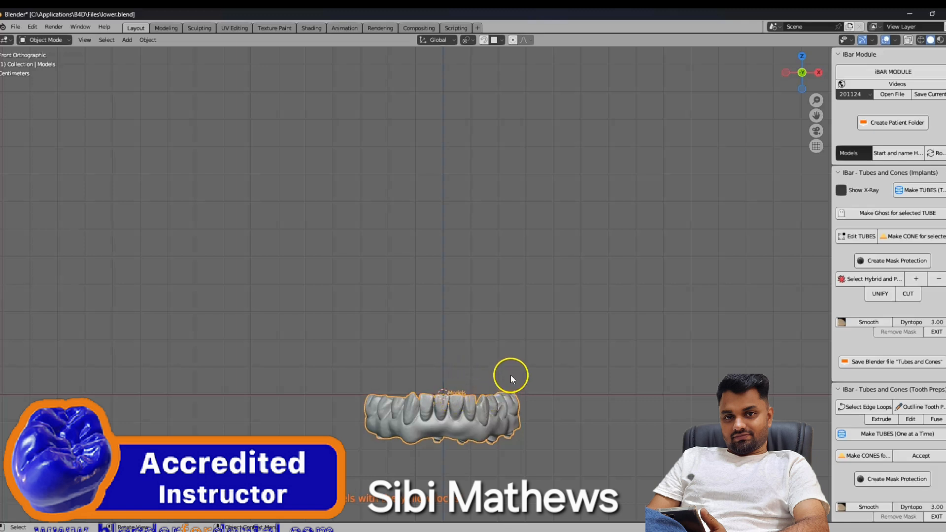
mouse_move(511, 370)
middle_mouse_down("shift")
mouse_move(488, 247)
mouse_move(501, 274)
mouse_move(507, 358)
mouse_move(499, 355)
mouse_move(506, 311)
mouse_move(503, 358)
middle_mouse_up("shift")
scroll(495, 262, "up", 5)
left_click(895, 124)
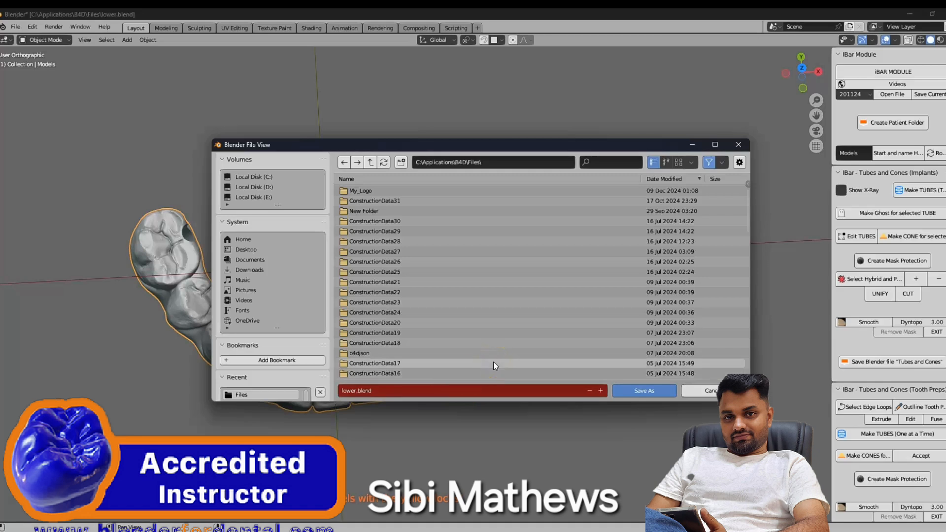
left_click(601, 390)
left_click(590, 391)
left_click(600, 391)
left_click(646, 392)
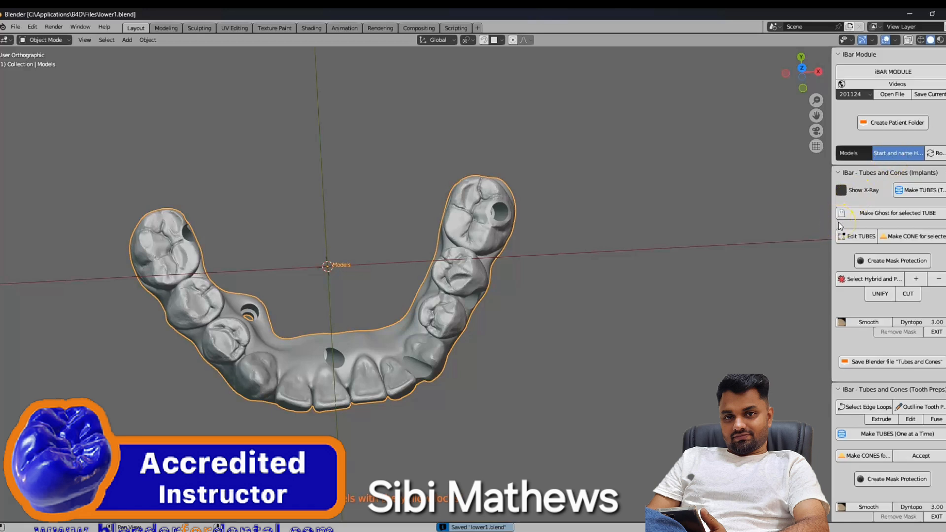
Start and name the hybrid from the aligned model, and bring up only the iBar Tubes and Cones (Implants) tools.
left_click(846, 196)
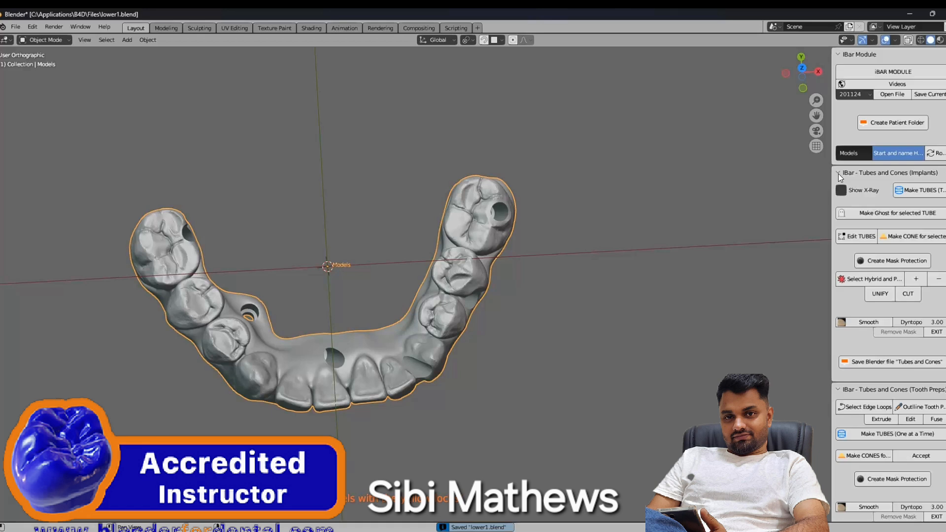
left_click(838, 173, "ctrl")
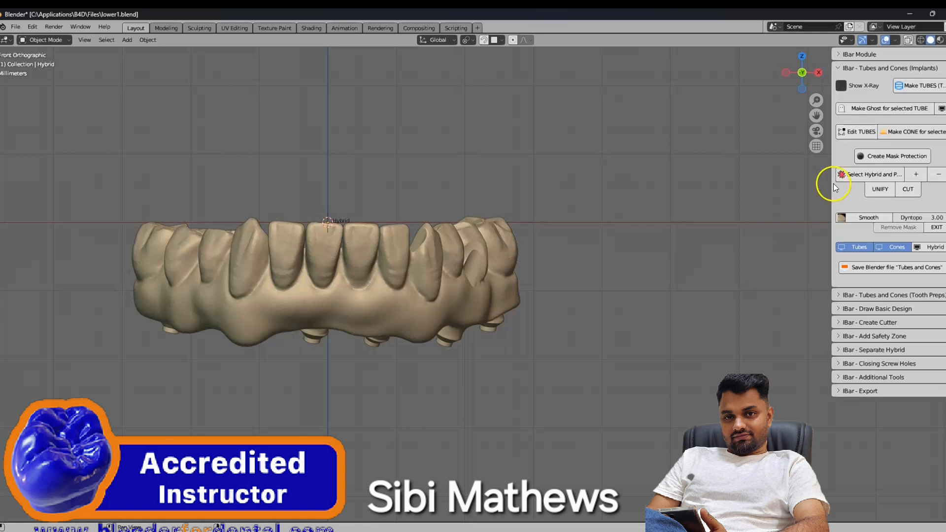
middle_click_drag(644, 238, 588, 312)
middle_click_drag(508, 317, 441, 292, "shift")
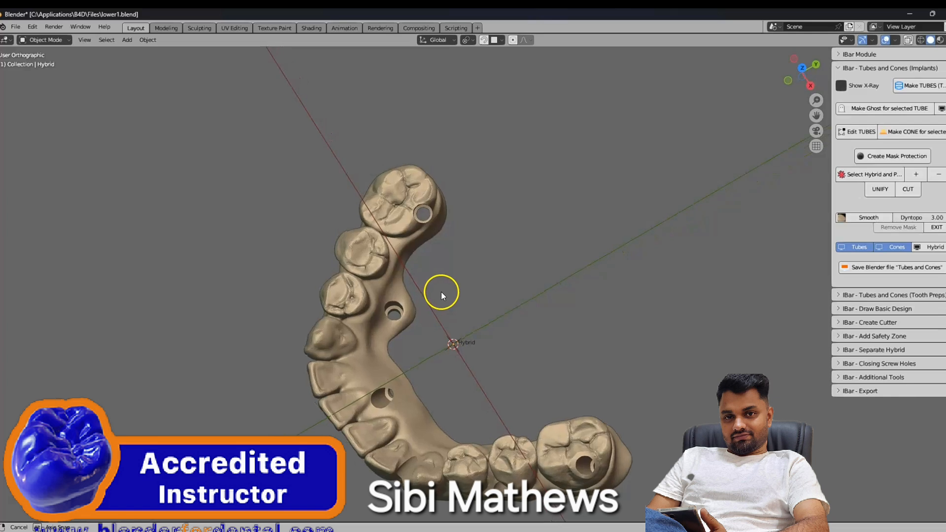
scroll(459, 252, "up", 3)
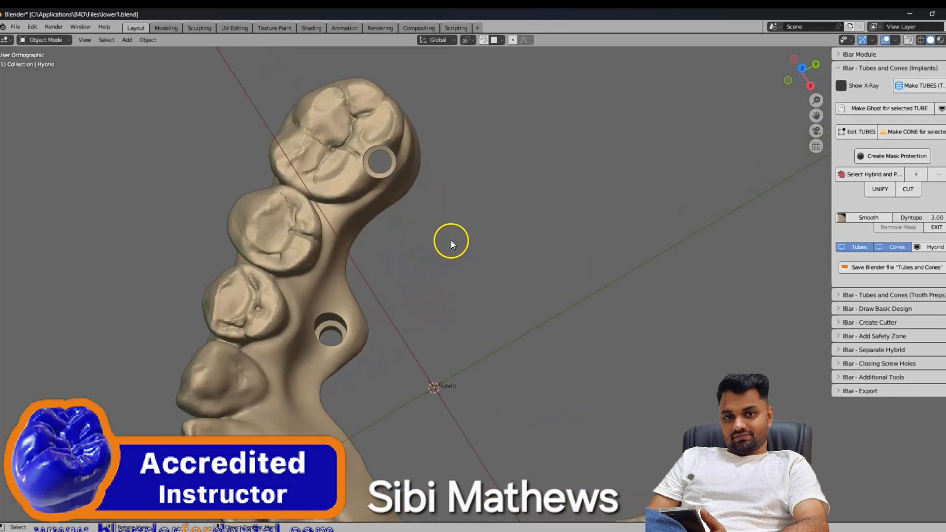
scroll(451, 240, "up", 2)
middle_click_drag(460, 257, 487, 314, "shift")
scroll(486, 316, "up", 1)
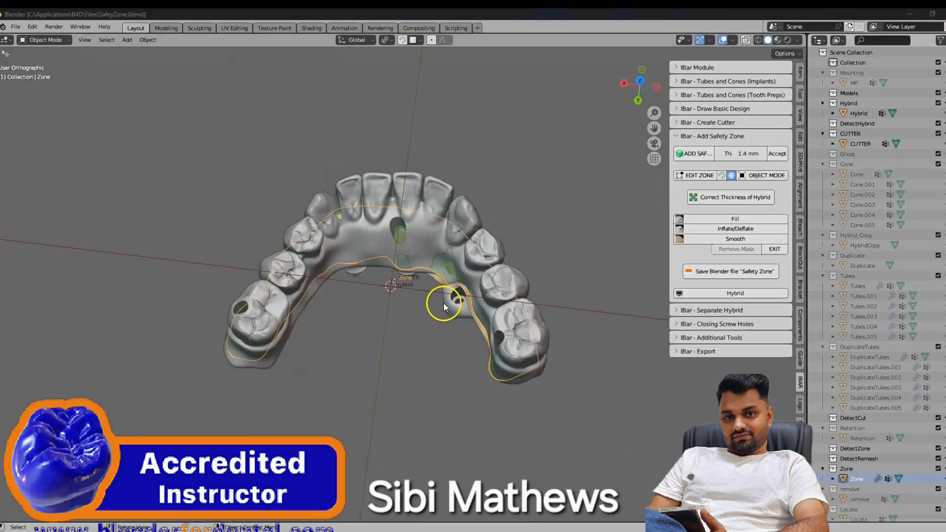
Accept the safety zone around the bar with a thickness of 1.4 mm.
mouse_move(430, 304)
middle_mouse_down()
mouse_move(433, 354)
mouse_move(458, 354)
mouse_move(449, 309)
mouse_move(440, 316)
middle_mouse_up()
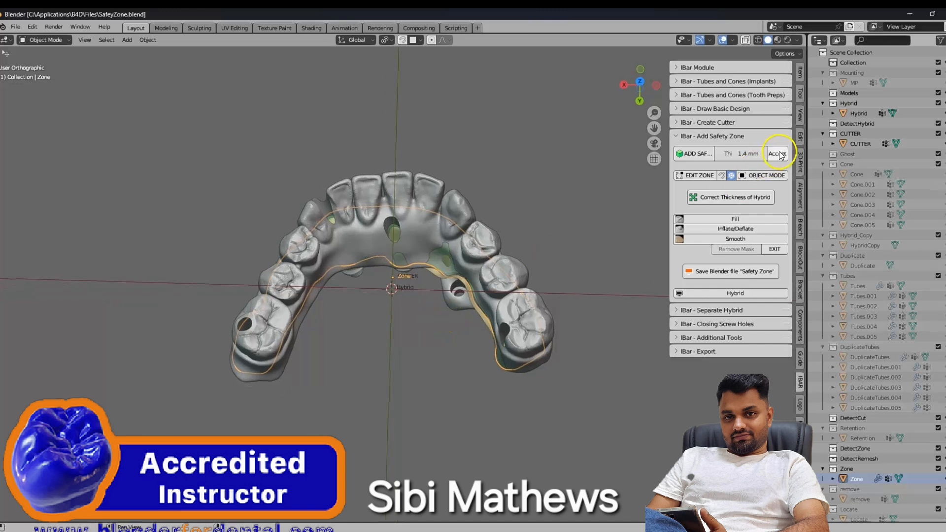
left_click(778, 154)
middle_click_drag(498, 342, 544, 285)
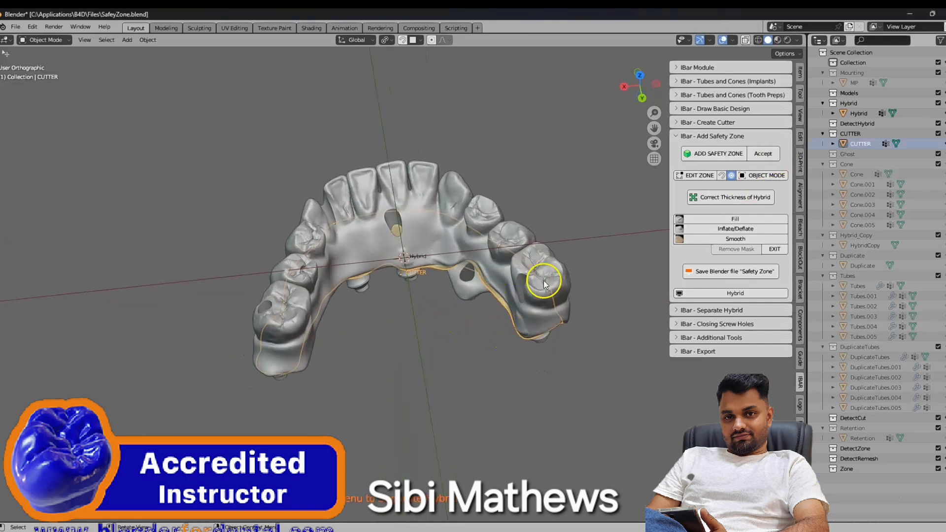
Smooth the hybrid's lingual surface between and around the screw holes, from the front teeth to the rear molar.
left_click(725, 240)
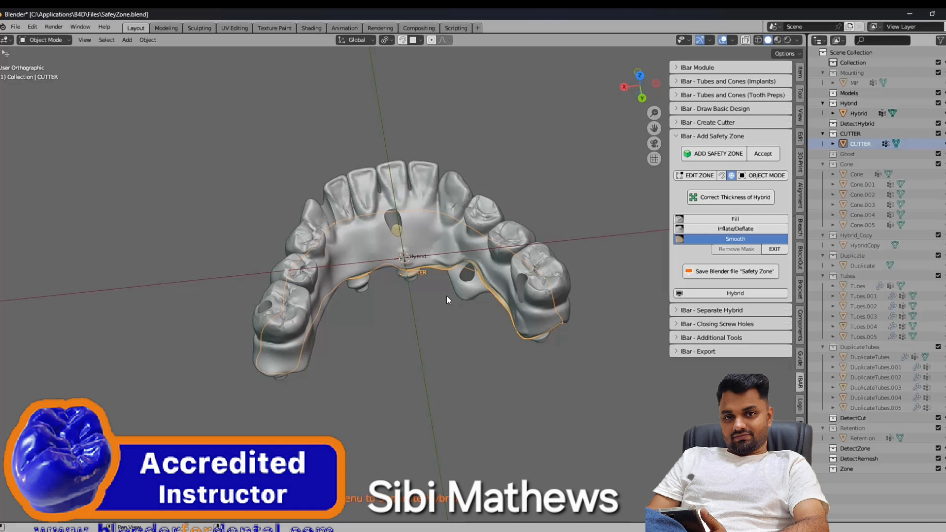
mouse_move(448, 294)
middle_mouse_down()
mouse_move(438, 296)
mouse_move(447, 266)
middle_mouse_up()
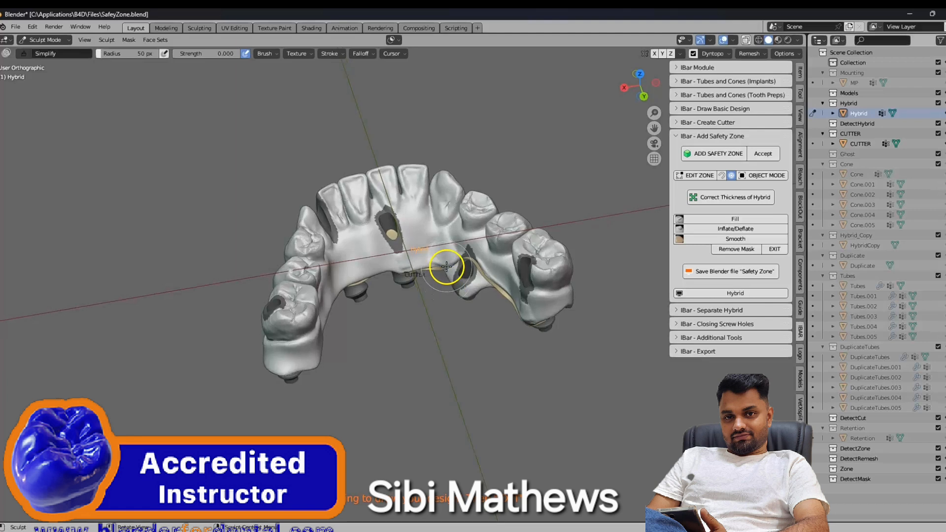
scroll(447, 267, "up", 4)
mouse_move(442, 231)
left_mouse_down()
mouse_move(401, 247)
mouse_move(405, 232)
mouse_move(433, 236)
mouse_move(401, 270)
left_mouse_up()
mouse_move(401, 270)
middle_mouse_down()
mouse_move(458, 264)
mouse_move(463, 242)
middle_mouse_up()
mouse_move(462, 241)
left_mouse_down()
mouse_move(483, 158)
mouse_move(469, 177)
mouse_move(503, 191)
mouse_move(460, 227)
mouse_move(465, 205)
mouse_move(437, 186)
mouse_move(465, 183)
mouse_move(469, 222)
mouse_move(519, 160)
mouse_move(473, 212)
mouse_move(486, 168)
mouse_move(424, 162)
mouse_move(422, 154)
mouse_move(418, 173)
left_mouse_up()
mouse_move(418, 173)
middle_mouse_down()
mouse_move(408, 198)
mouse_move(386, 181)
mouse_move(359, 190)
mouse_move(348, 167)
mouse_move(373, 158)
mouse_move(416, 184)
mouse_move(386, 185)
mouse_move(421, 185)
middle_mouse_up()
mouse_move(553, 208)
left_mouse_down()
mouse_move(575, 257)
mouse_move(536, 211)
mouse_move(551, 239)
mouse_move(597, 276)
mouse_move(614, 251)
left_mouse_up()
mouse_move(615, 252)
middle_mouse_down()
mouse_move(650, 249)
mouse_move(601, 298)
middle_mouse_up()
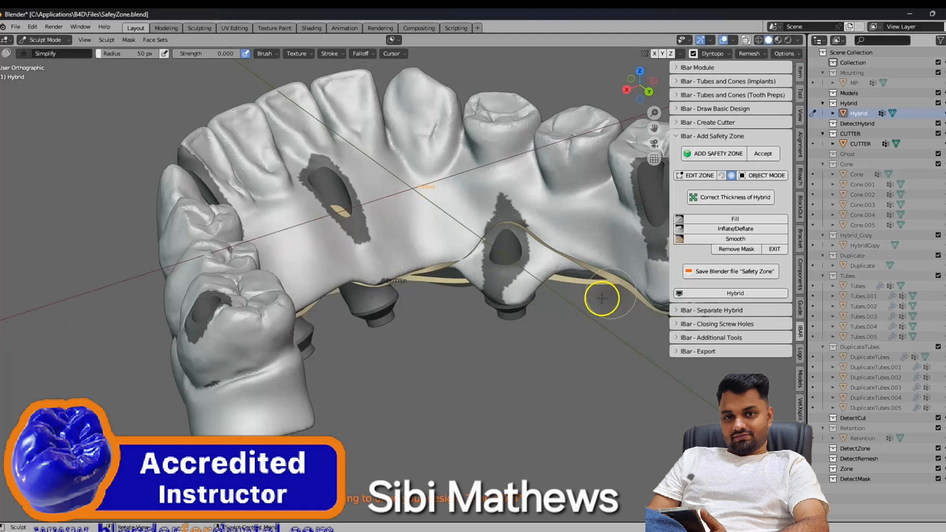
scroll(579, 306, "up", 1)
middle_click_drag(534, 318, 346, 352, "shift")
mouse_move(442, 269)
left_mouse_down()
mouse_move(456, 283)
mouse_move(376, 243)
mouse_move(437, 282)
mouse_move(542, 305)
mouse_move(534, 331)
mouse_move(506, 312)
mouse_move(523, 333)
mouse_move(492, 290)
mouse_move(548, 289)
mouse_move(548, 311)
left_mouse_up()
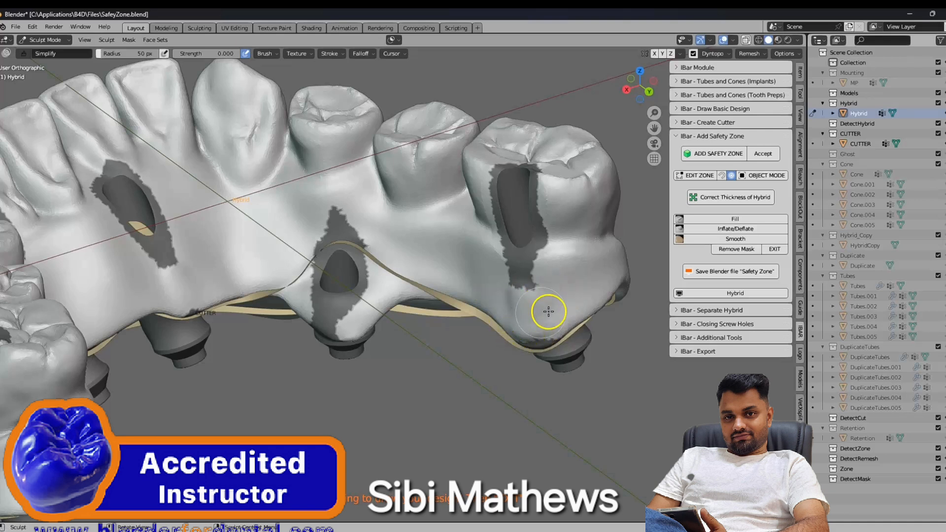
Inflate the hybrid's lingual surface with Inflate/Deflate, from the rear molar past the middle screw hole to the area below the front teeth.
left_click(737, 232)
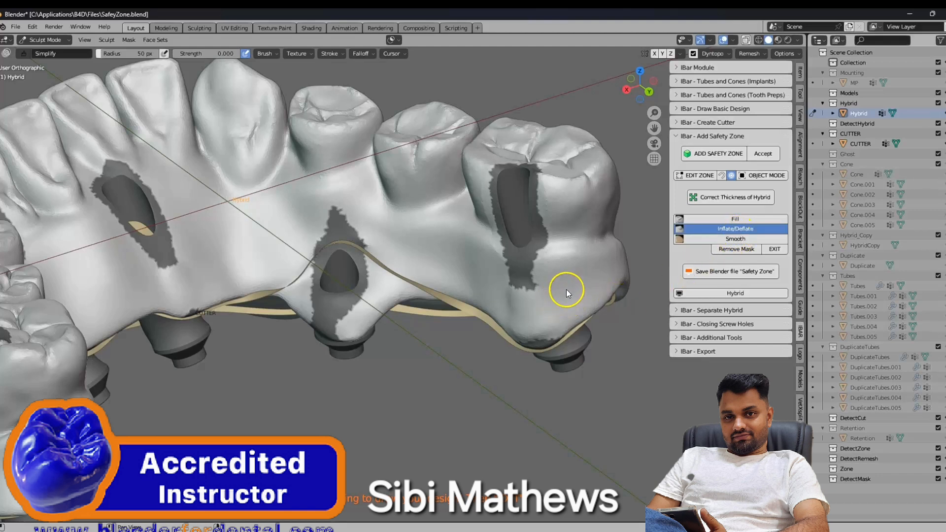
mouse_move(566, 288)
left_mouse_down()
mouse_move(538, 306)
mouse_move(563, 303)
mouse_move(525, 327)
mouse_move(498, 291)
mouse_move(408, 255)
left_mouse_up()
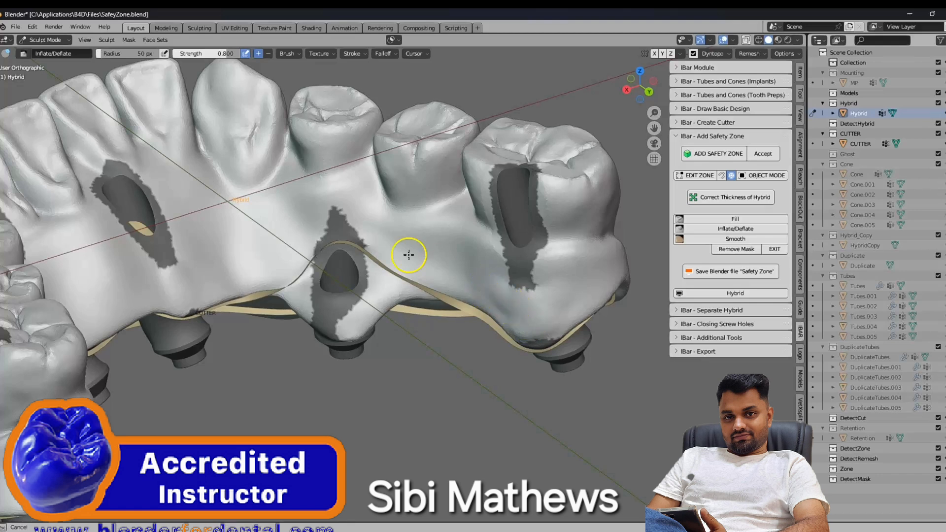
mouse_move(337, 263)
middle_mouse_down()
mouse_move(331, 283)
mouse_move(296, 290)
middle_mouse_up()
mouse_move(136, 285)
left_mouse_down()
mouse_move(143, 277)
mouse_move(185, 277)
mouse_move(191, 291)
left_mouse_up()
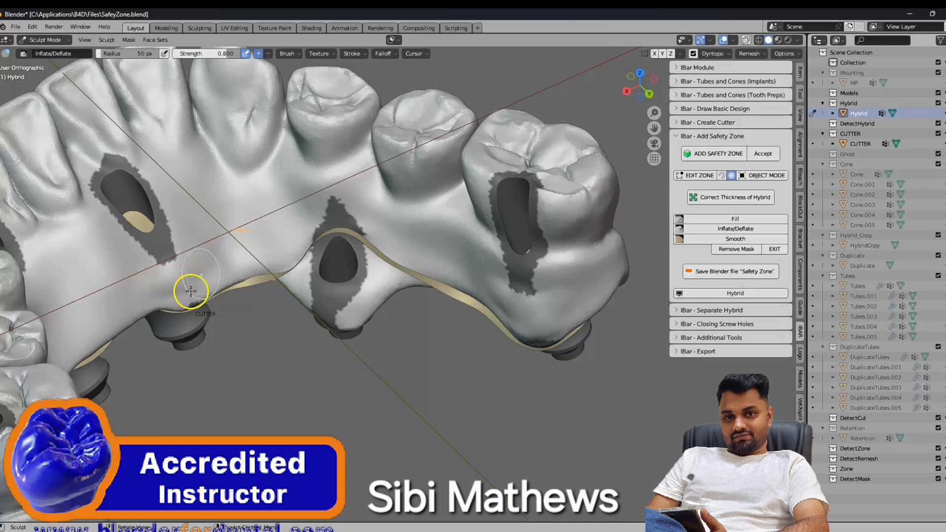
Smooth the inflated lingual areas along the hybrid's lower edge above the cutter outline.
left_click(737, 241)
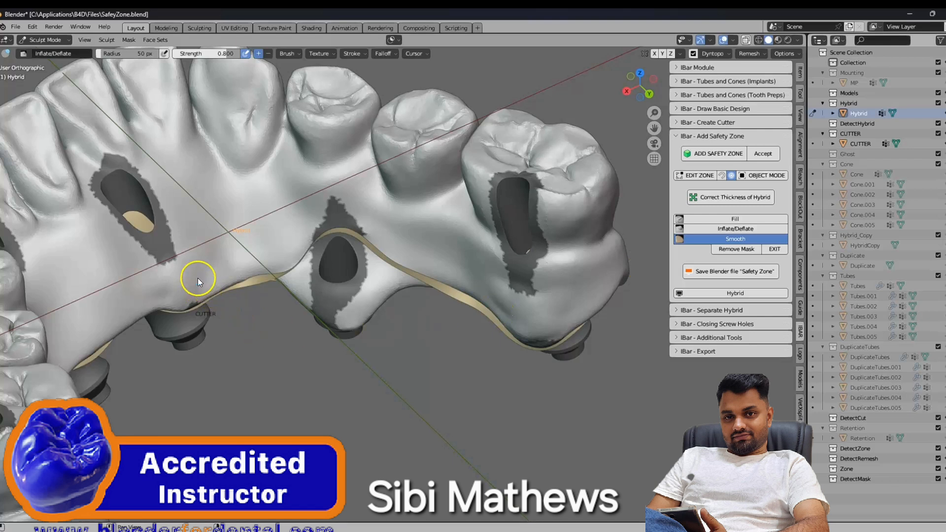
mouse_move(194, 276)
left_mouse_down()
mouse_move(162, 285)
mouse_move(206, 283)
left_mouse_up()
mouse_move(249, 255)
left_mouse_down()
mouse_move(325, 211)
mouse_move(384, 228)
mouse_move(363, 236)
mouse_move(493, 284)
mouse_move(509, 302)
mouse_move(498, 310)
mouse_move(533, 330)
mouse_move(515, 334)
mouse_move(494, 293)
mouse_move(508, 272)
mouse_move(492, 279)
mouse_move(508, 291)
mouse_move(503, 310)
mouse_move(555, 289)
mouse_move(555, 318)
mouse_move(540, 339)
mouse_move(520, 337)
mouse_move(553, 316)
mouse_move(507, 337)
left_mouse_up()
middle_click_drag(425, 363, 386, 394)
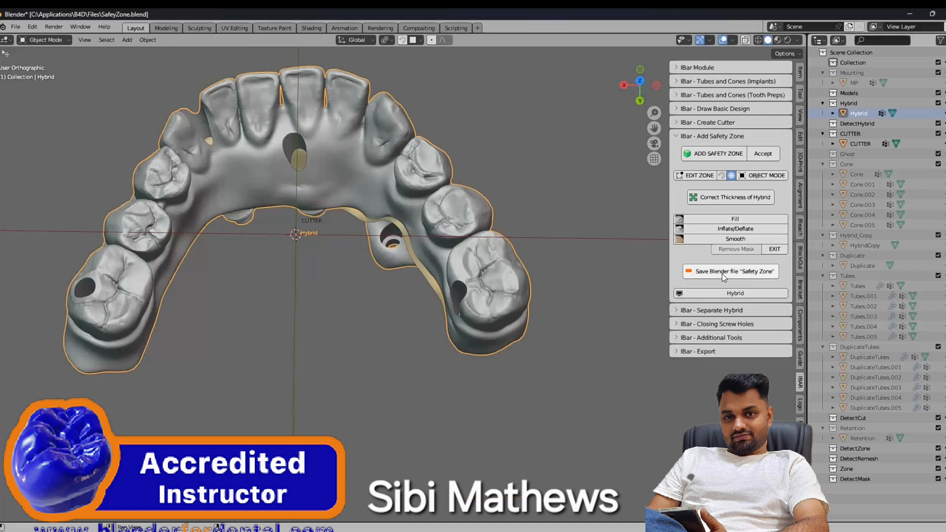
Save the Blender file "Safety Zone" and adjust the cement space for separating the hybrid.
left_click(722, 272)
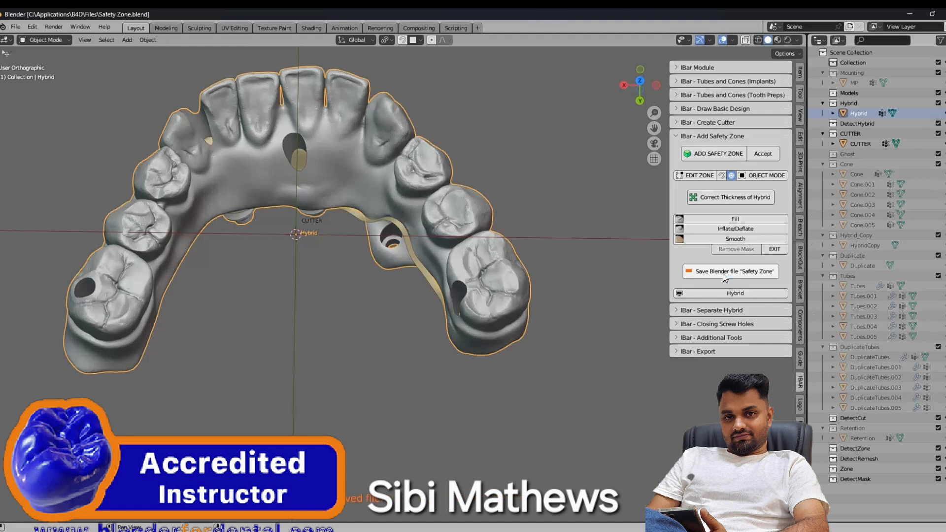
left_click(675, 310, "ctrl")
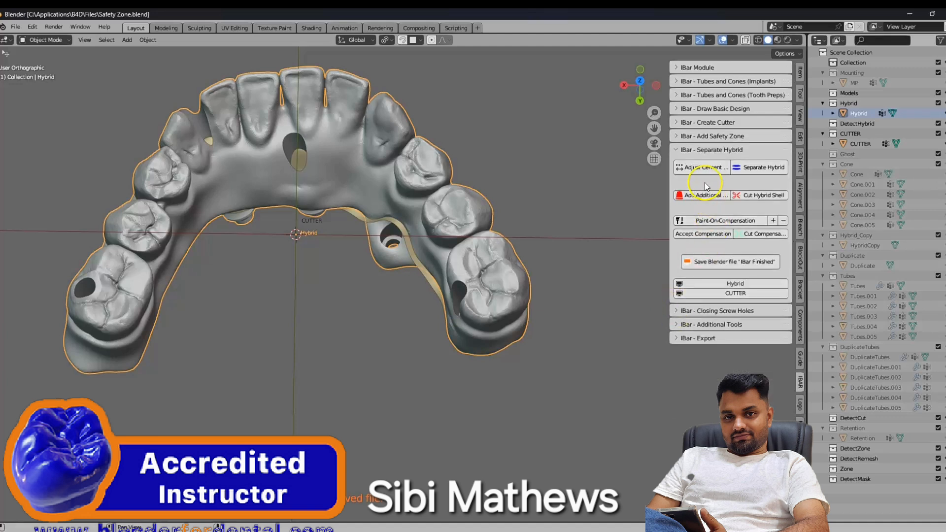
left_click(705, 167)
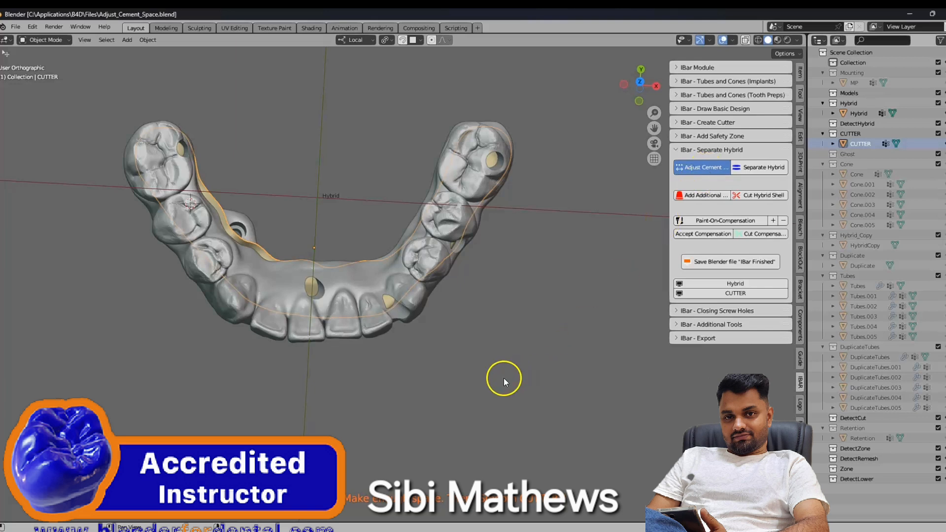
mouse_move(500, 362)
middle_mouse_down()
mouse_move(493, 273)
mouse_move(516, 92)
mouse_move(498, 335)
mouse_move(498, 368)
mouse_move(508, 364)
middle_mouse_up()
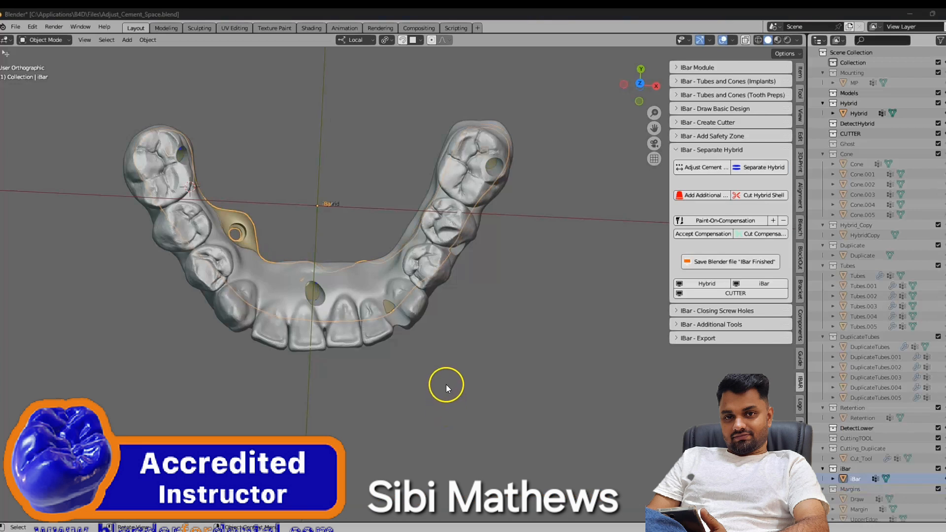
Examine the hybrid together with the iBar, and hide the hybrid to inspect the bar's surface and screw holes.
middle_click_drag(427, 371, 425, 459)
middle_click_drag(367, 341, 382, 467)
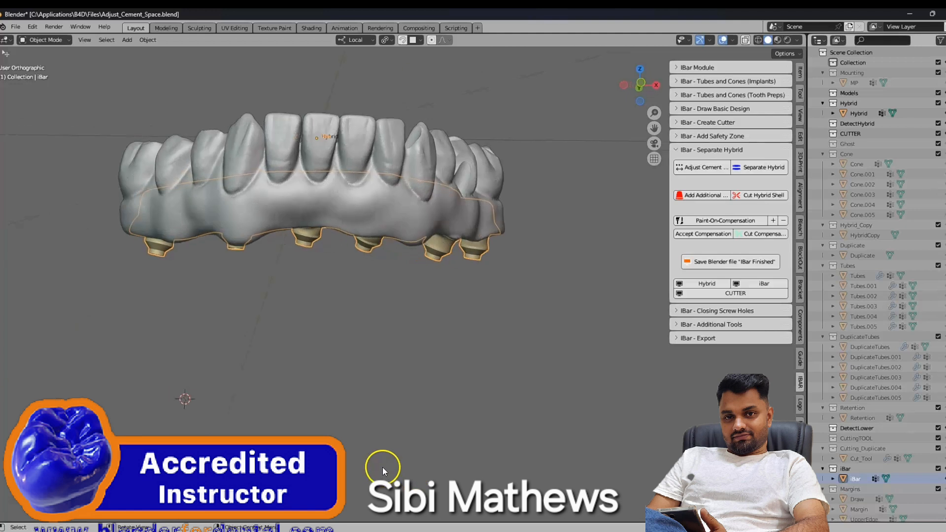
left_click(706, 283)
middle_click_drag(567, 286, 365, 307)
scroll(362, 317, "up", 6)
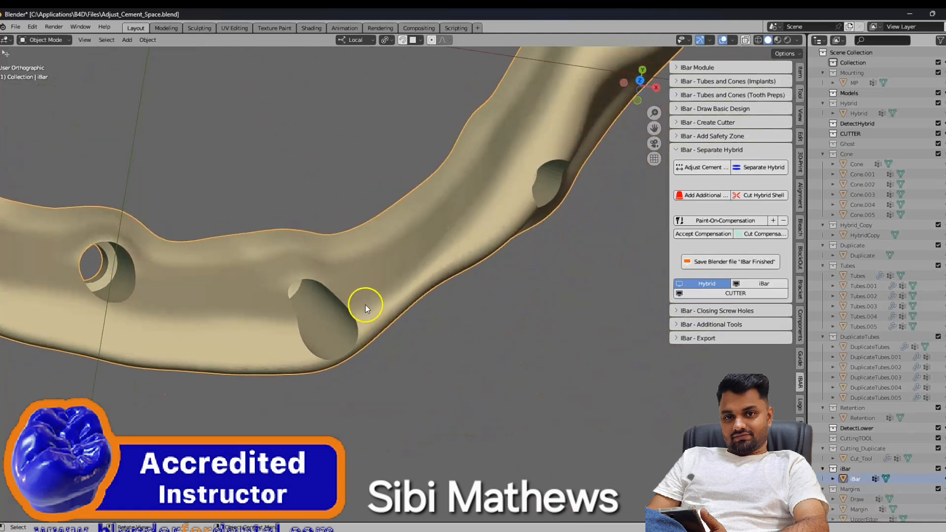
scroll(288, 316, "down", 7)
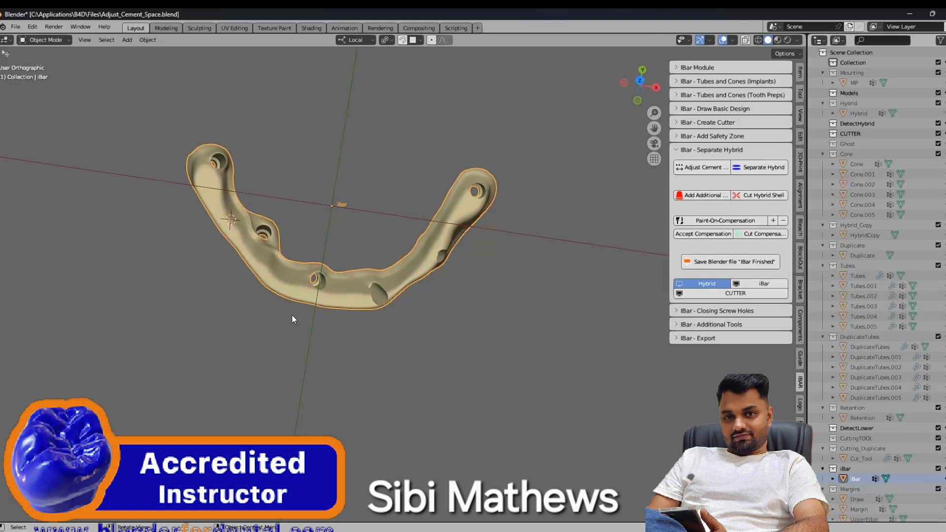
middle_click_drag(358, 316, 355, 404)
Toggle the visibility of the hybrid and the iBar to inspect the bar alone and the hybrid alone from the front.
left_click(756, 284)
left_click(705, 283)
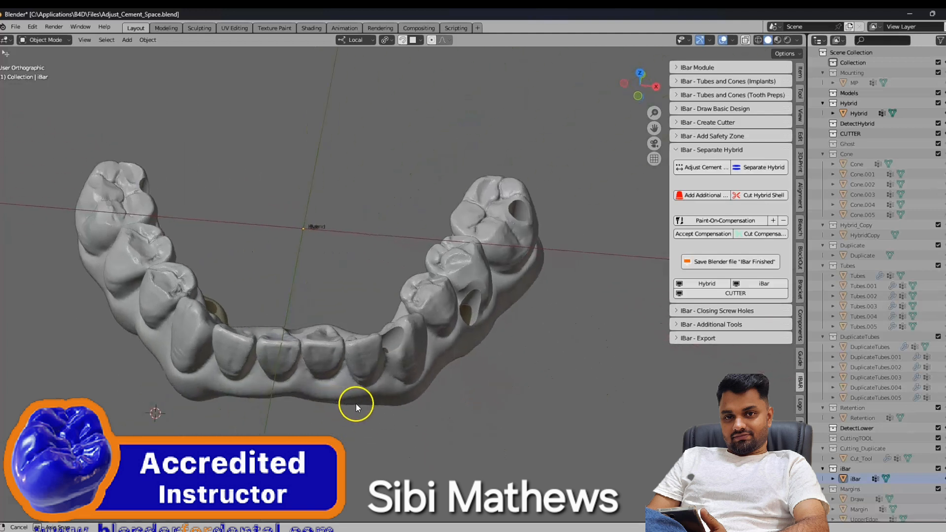
left_click(706, 283)
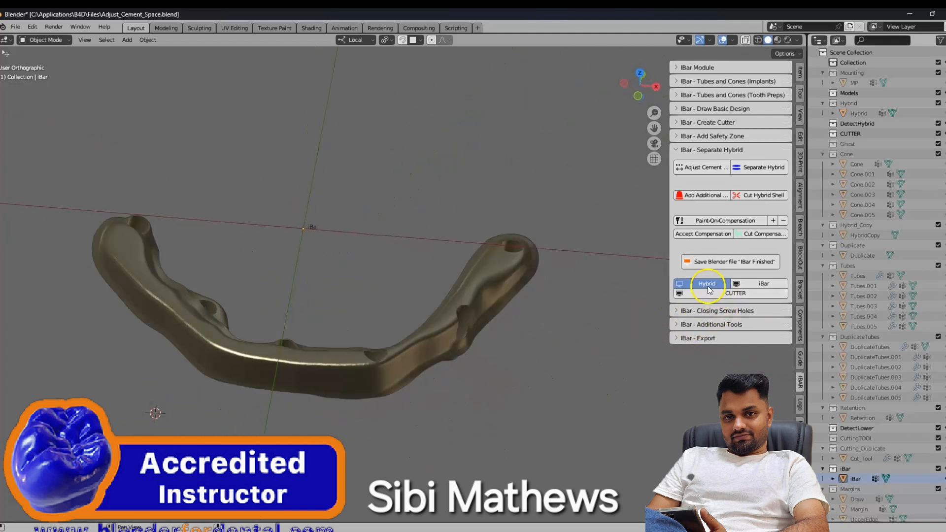
middle_click_drag(429, 277, 412, 241)
middle_click_drag(320, 331, 339, 437)
left_click(761, 283)
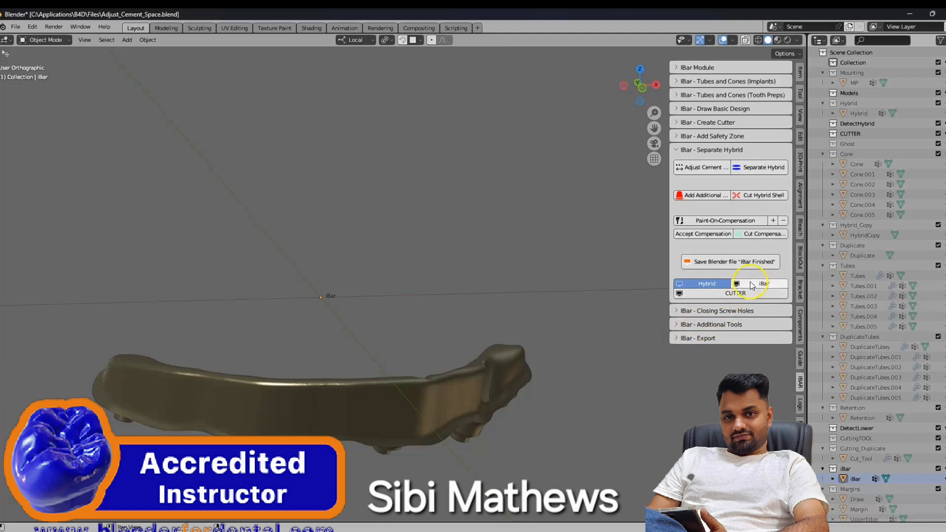
left_click(706, 283)
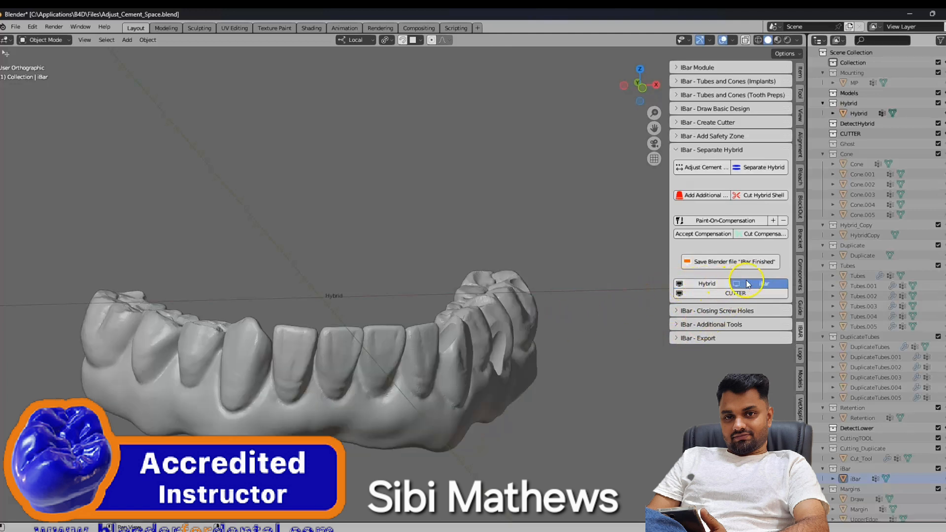